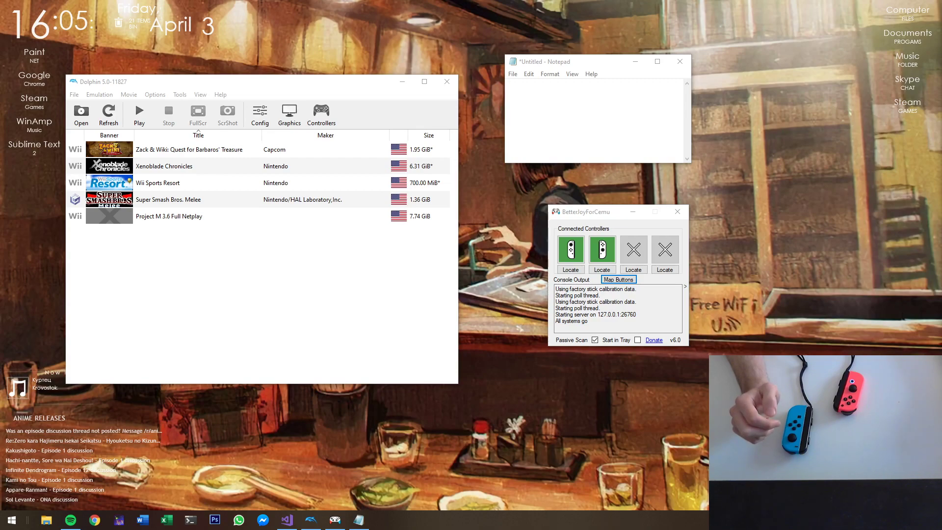
left_click(685, 286)
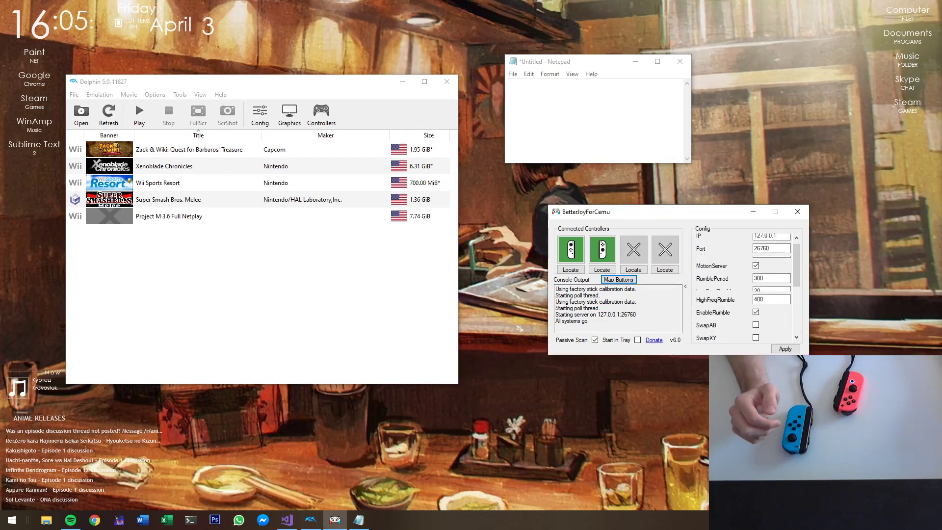
left_click(685, 286)
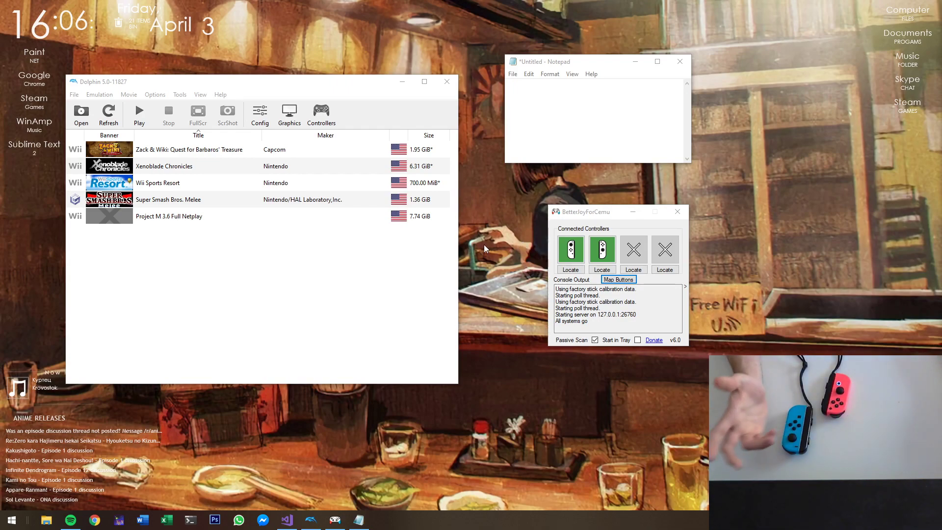
- Review the special button mappings in BetterJoyForCemu and test the left Joy-Con's SL and SR mappings in the empty Notepad document
left_click(617, 280)
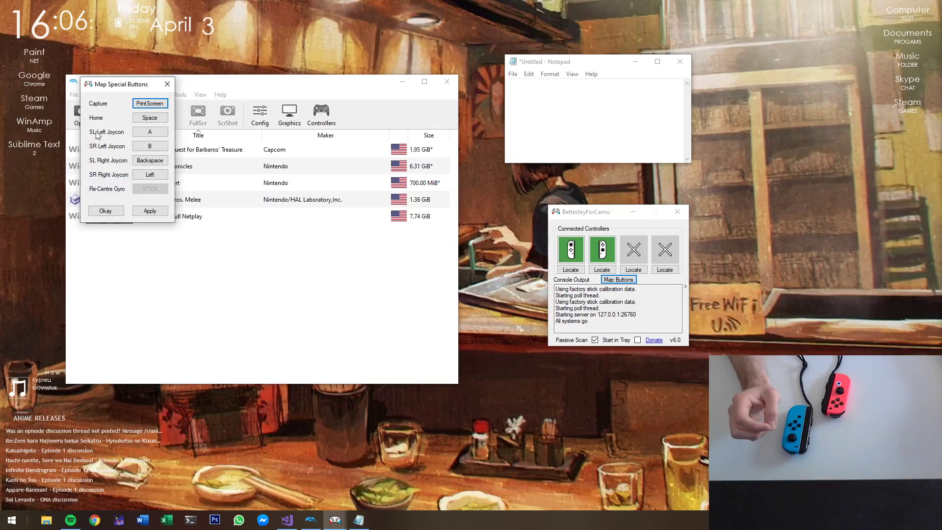
left_click_drag(112, 87, 391, 239)
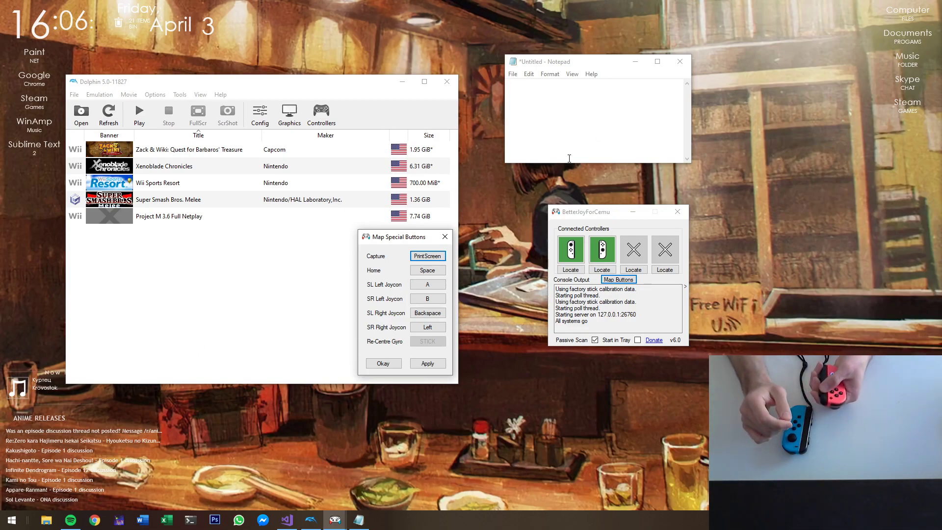
left_click(530, 123)
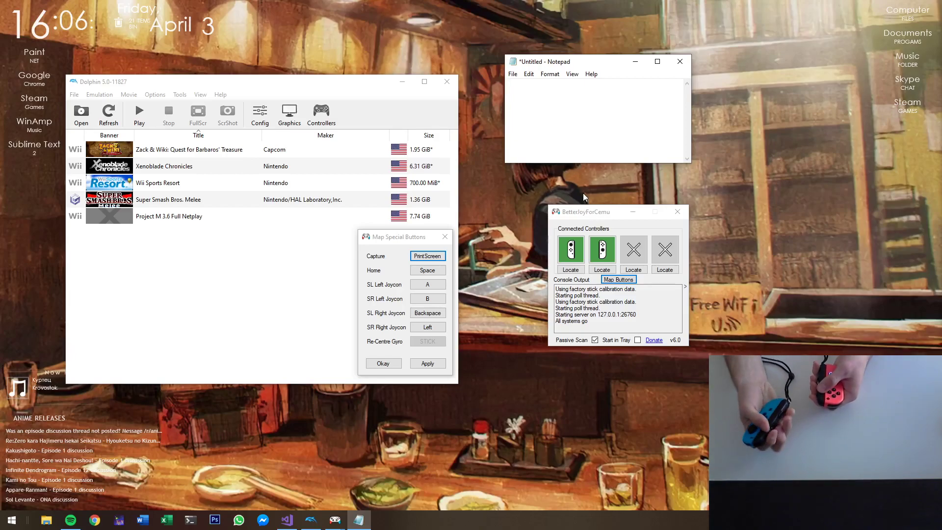
type("abab")
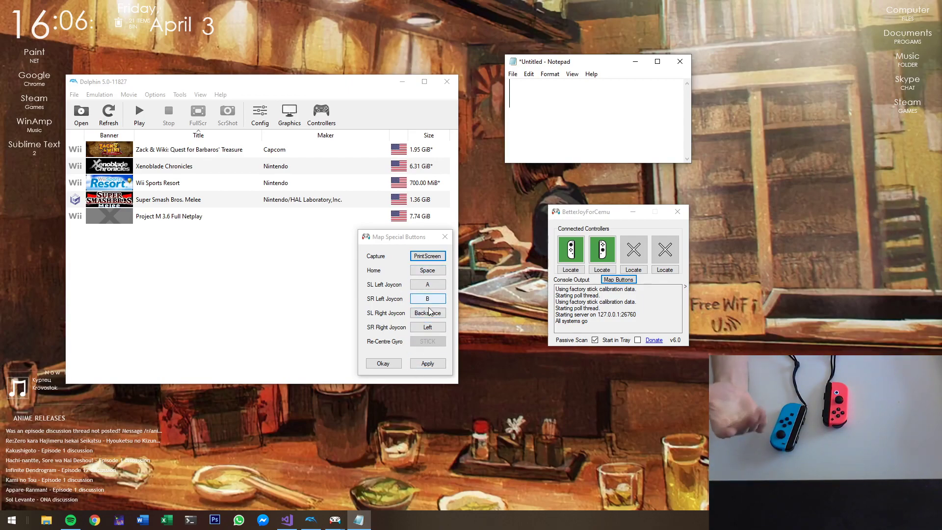
left_click(382, 363)
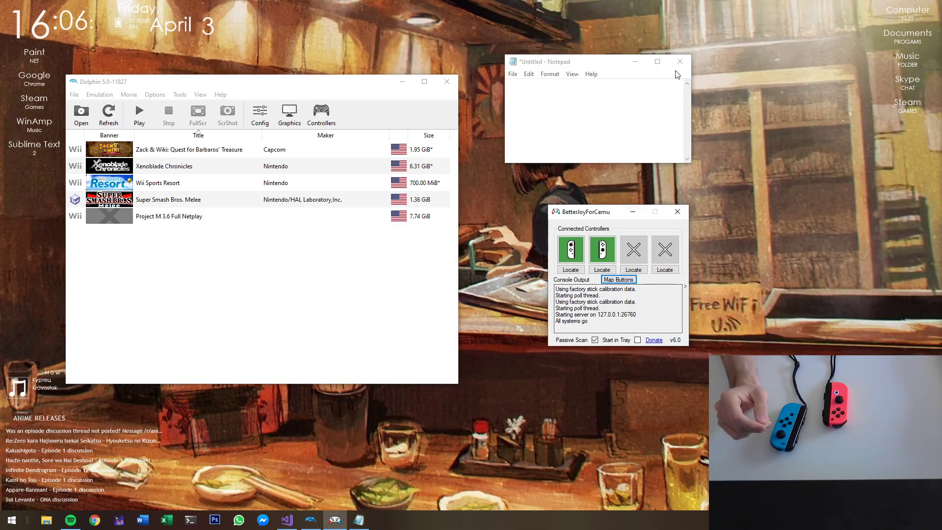
- Set GyroToJoyOrMouse to none in the BetterJoyForCemu config, apply it, and place the restarted window beside the Dolphin game list
left_click(685, 289)
scroll(698, 306, "down", 4)
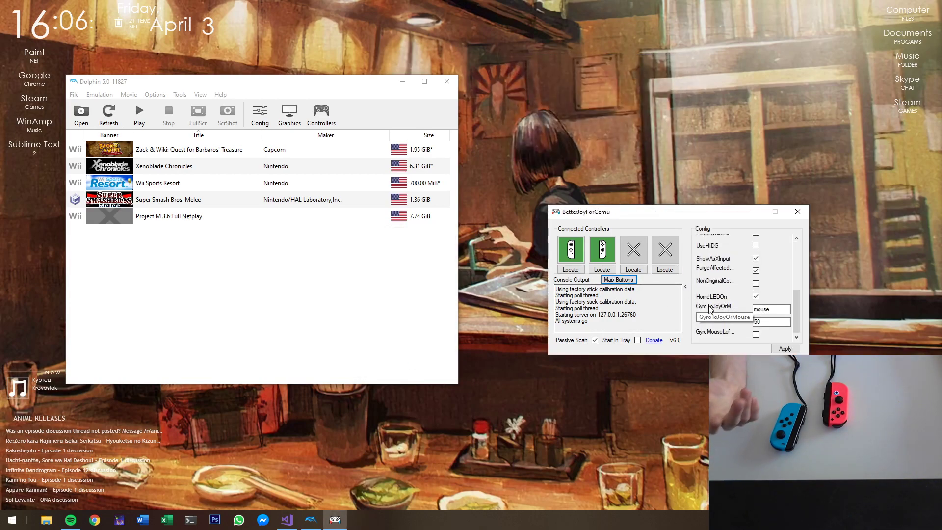
double_click(776, 310)
type("none")
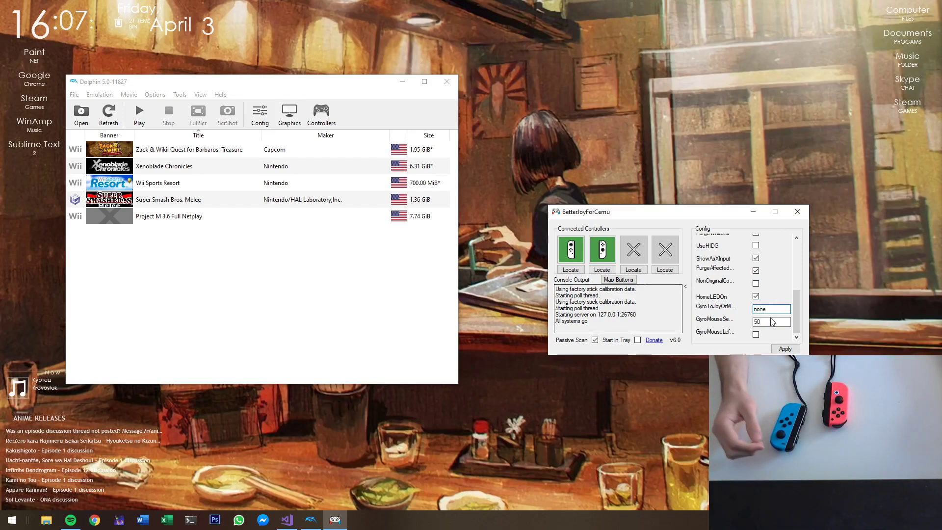
left_click(785, 348)
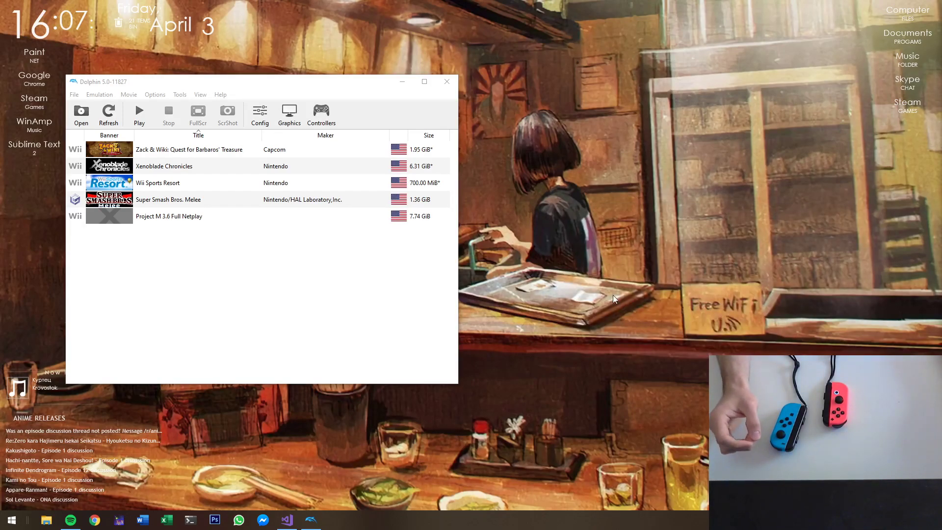
left_click_drag(132, 97, 566, 147)
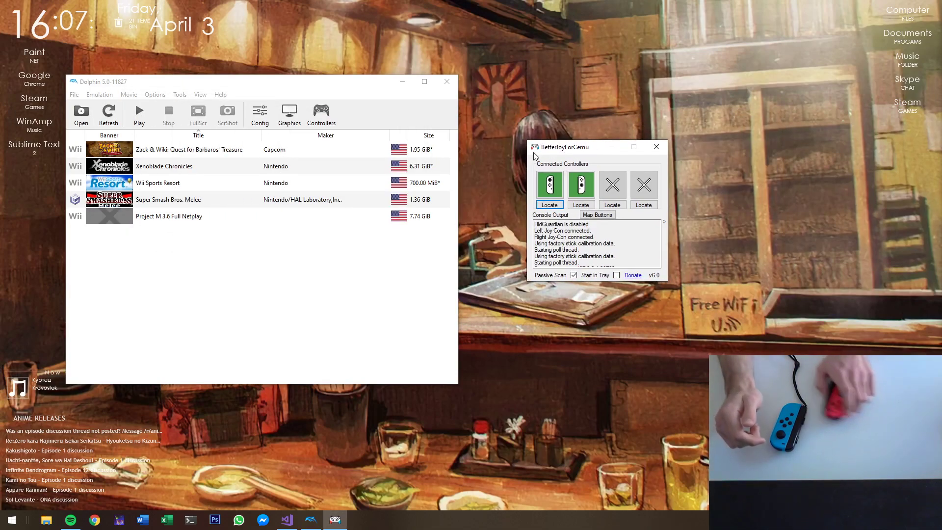
- Switch to Dolphin and examine the button and motion input configuration of emulated Wii Remote 1, including its accelerometer and gyroscope mappings
left_click(168, 184)
left_click(155, 94)
left_click(186, 153)
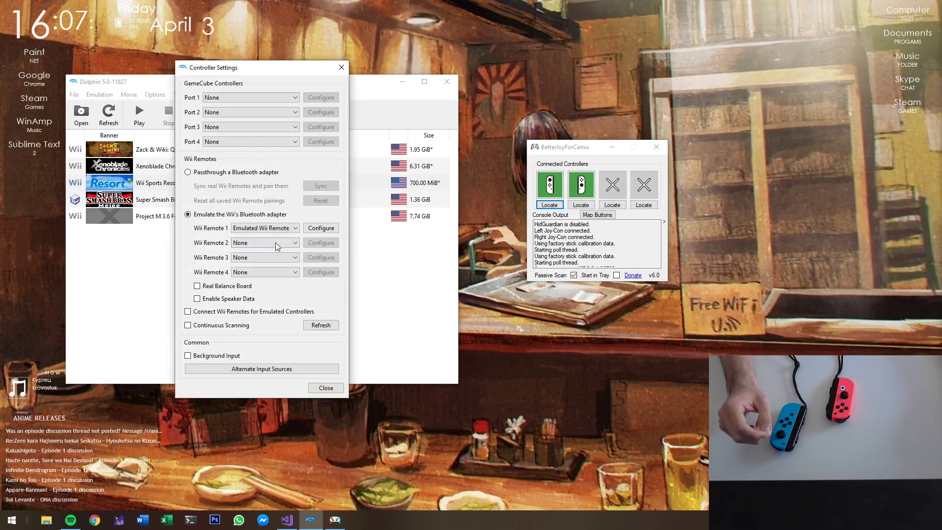
left_click(320, 227)
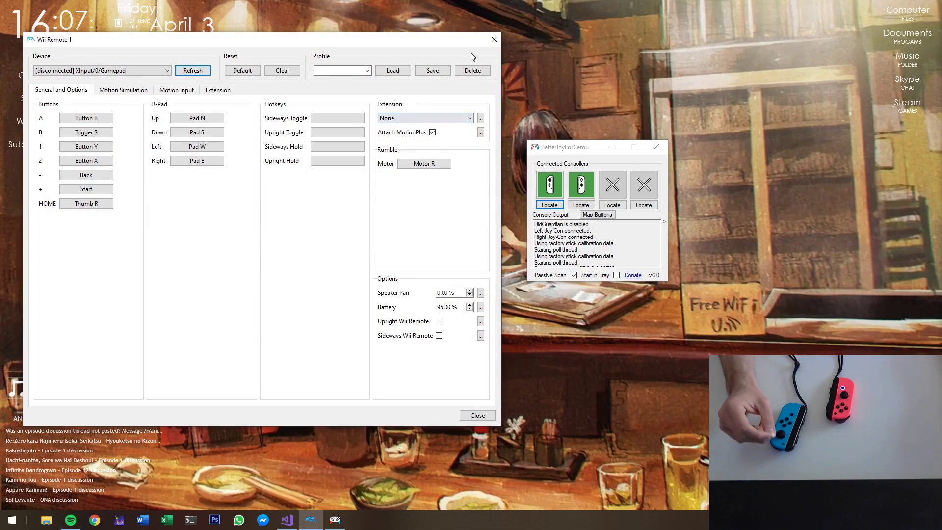
left_click(179, 91)
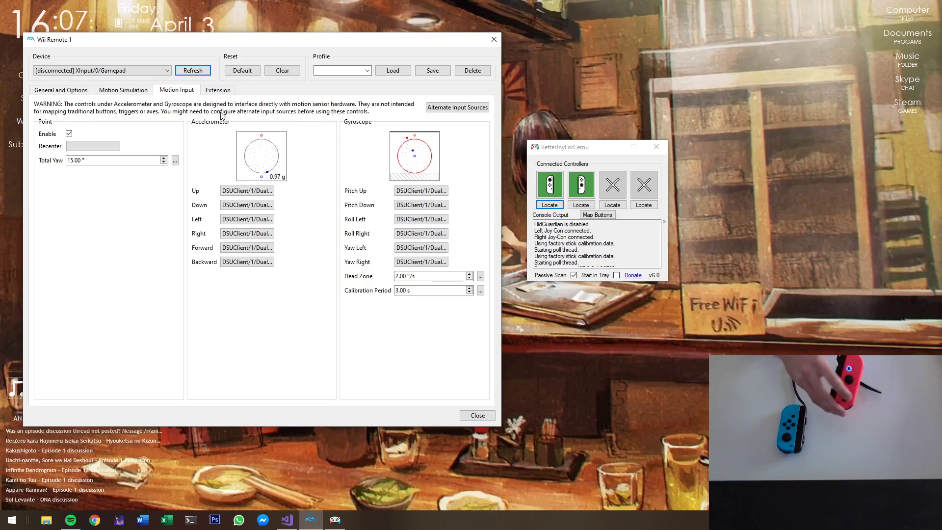
left_click(494, 39)
left_click(341, 69)
- Launch Wii Sports Resort and change the input device of Wii Remote 1 to XInput/1/Gamepad
double_click(201, 182)
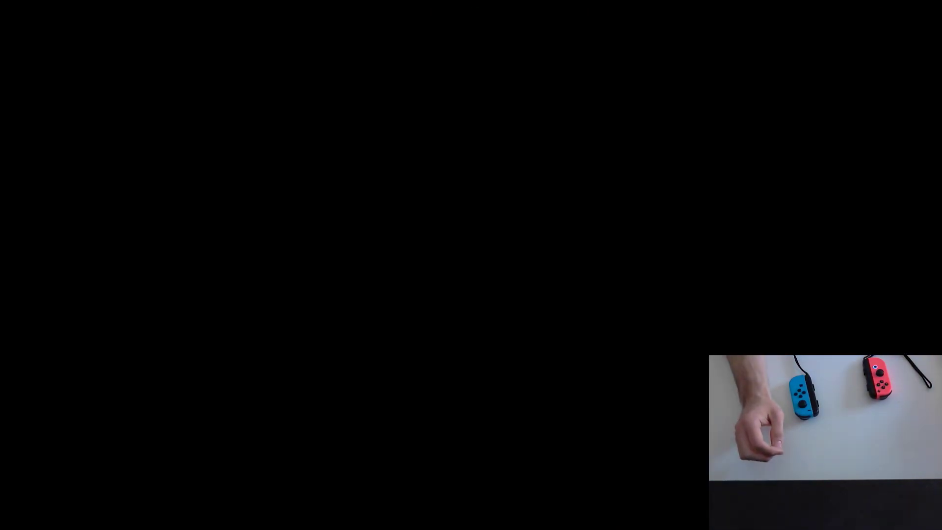
left_click(155, 93)
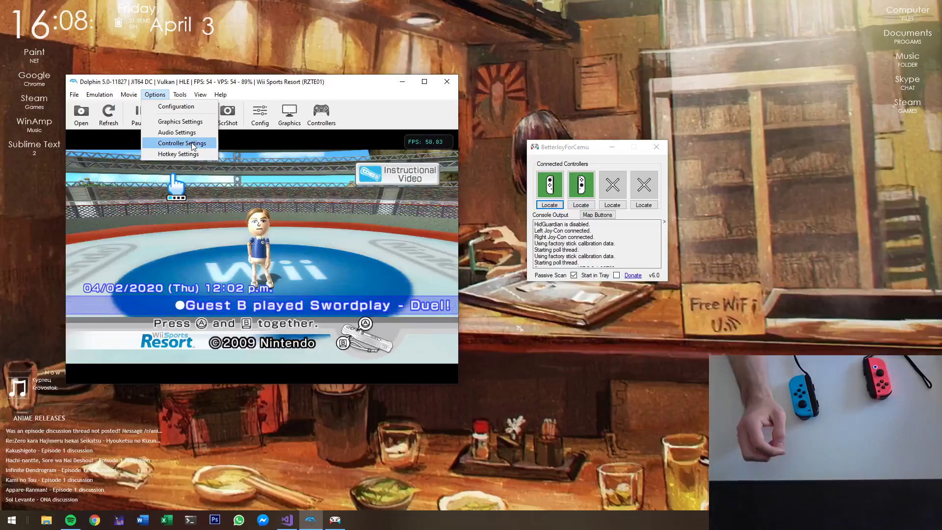
left_click(183, 139)
left_click(319, 210)
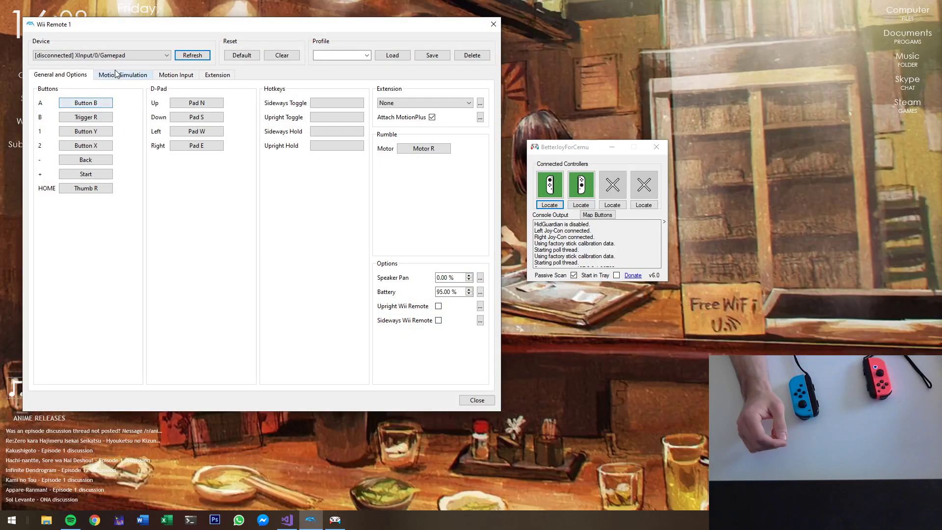
left_click(121, 55)
left_click(192, 57)
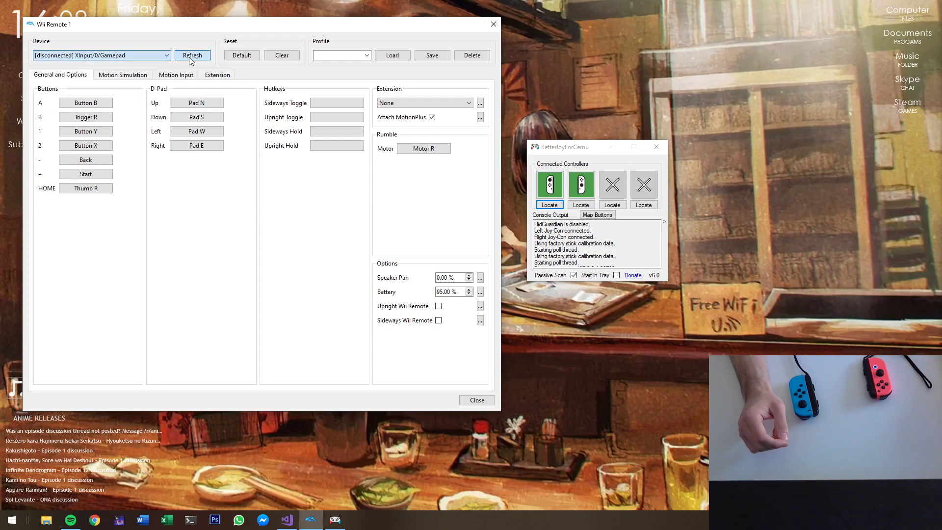
left_click(147, 56)
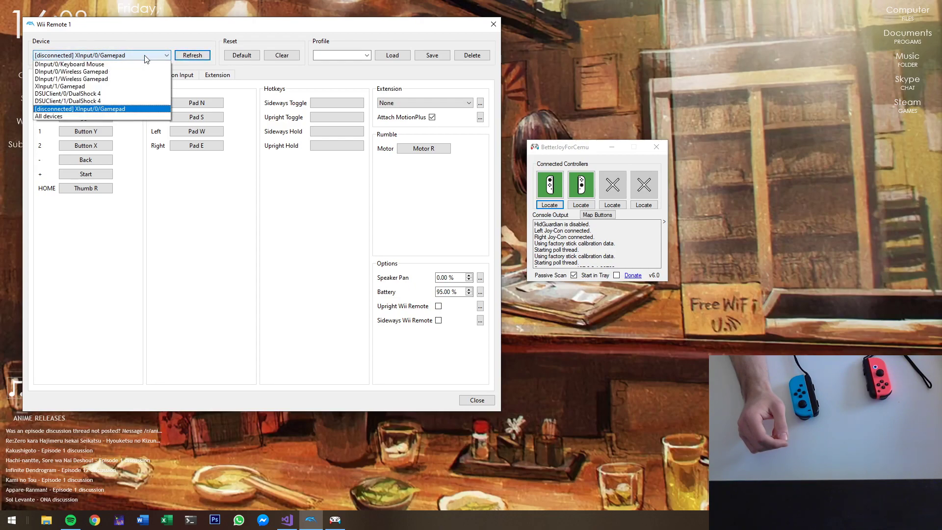
left_click(112, 86)
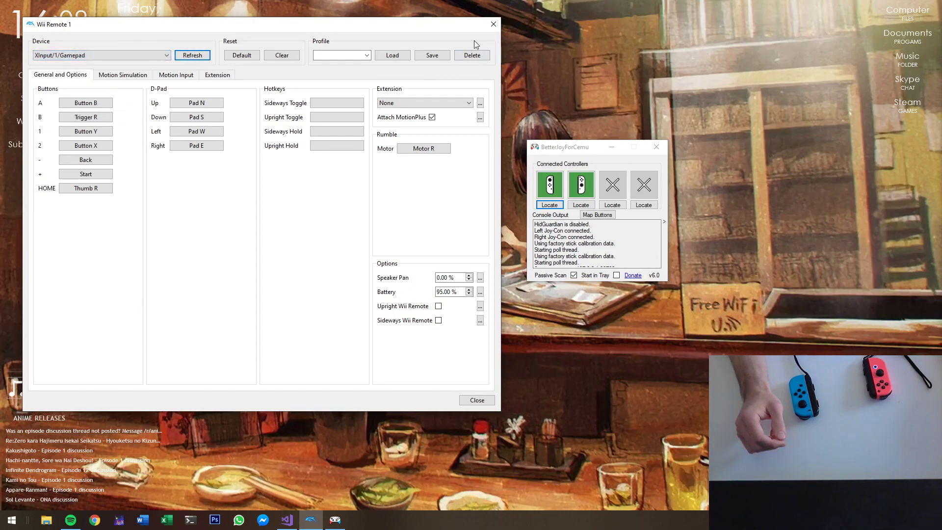
left_click(494, 26)
left_click(339, 54)
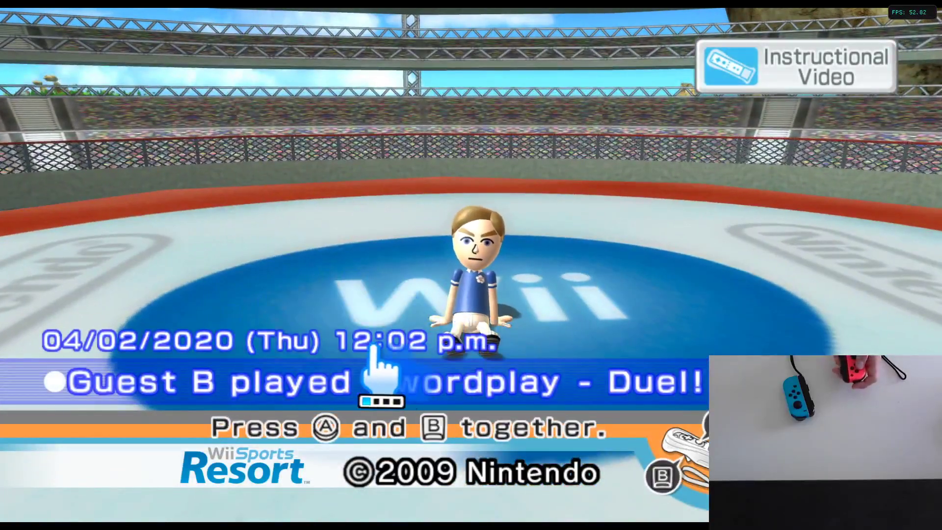
- Continue past the Wii Sports Resort title screen and choose the Swordplay Duel mode for 1 player
left_click(385, 365)
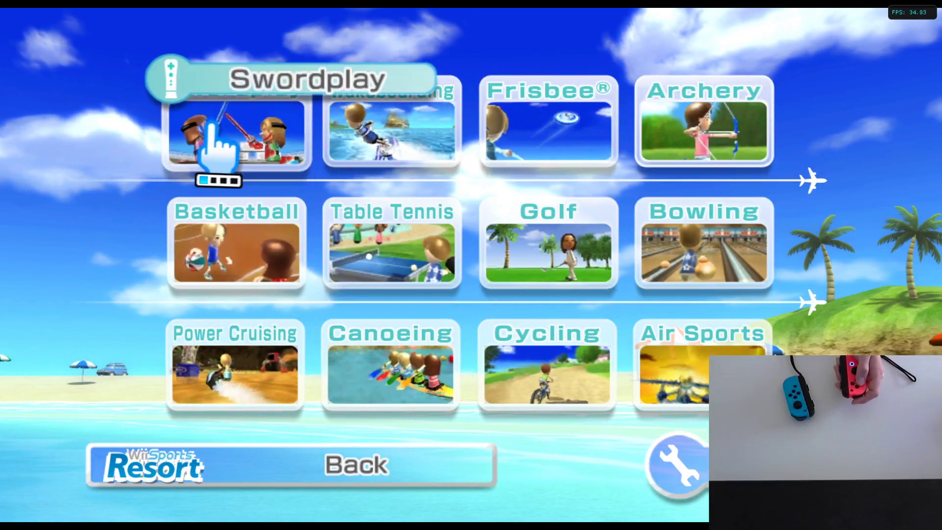
left_click(239, 159)
left_click(321, 186)
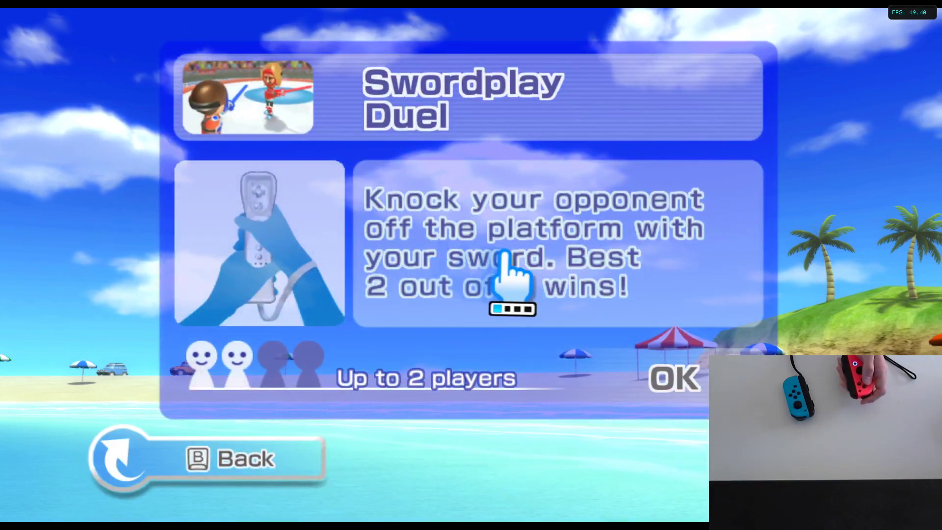
left_click(465, 321)
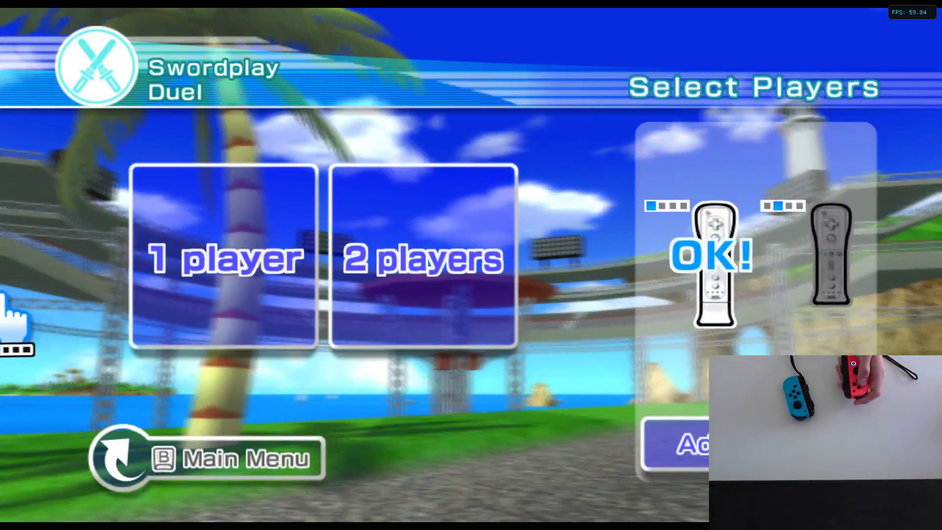
left_click(179, 272)
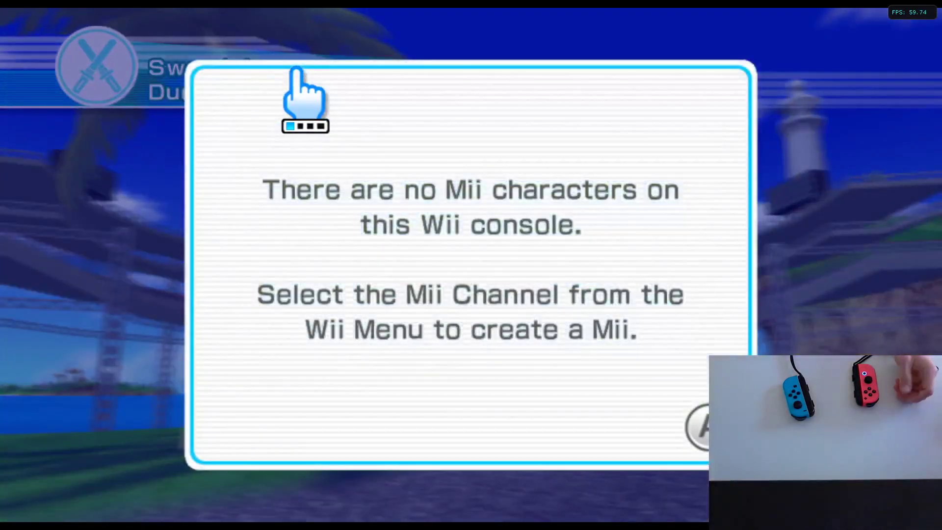
- Choose the Guest B Mii, accept playing without saved data, and start the duel past the safety notice
left_click(206, 94)
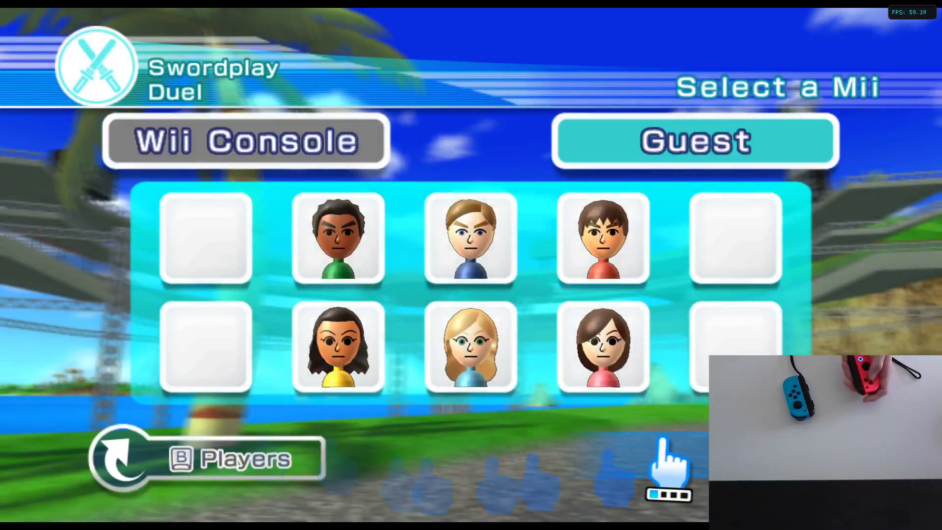
left_click(493, 250)
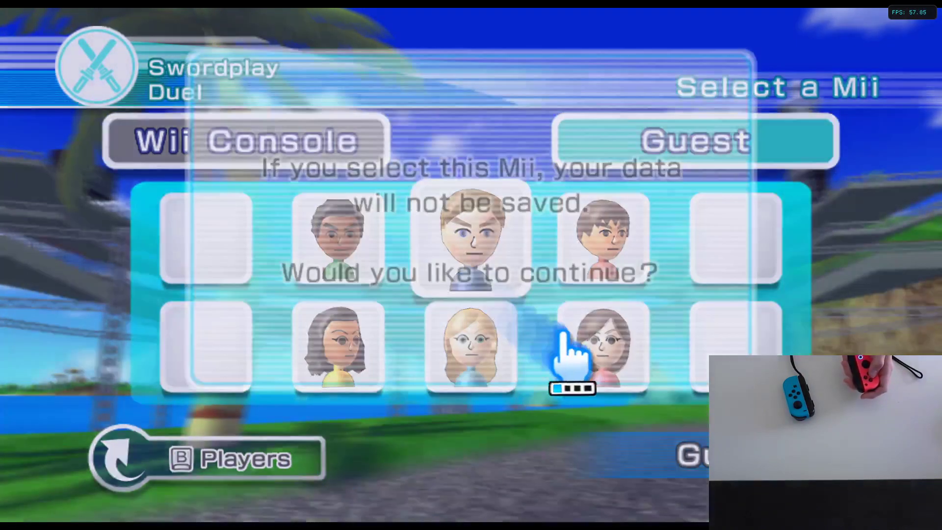
left_click(533, 427)
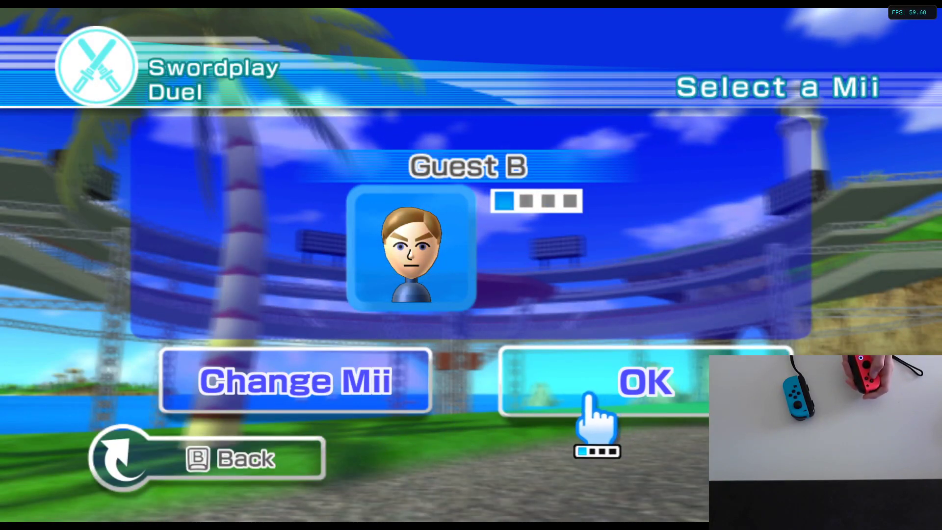
left_click(559, 392)
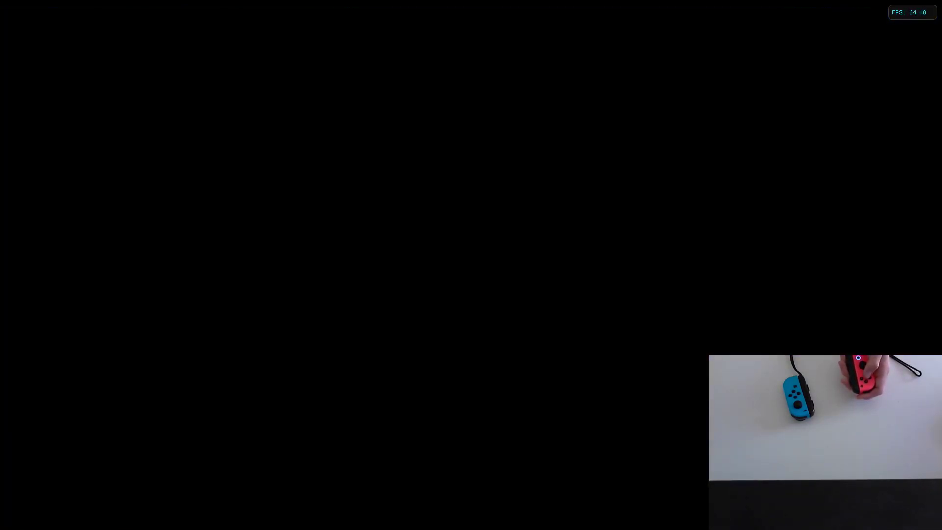
key("a")
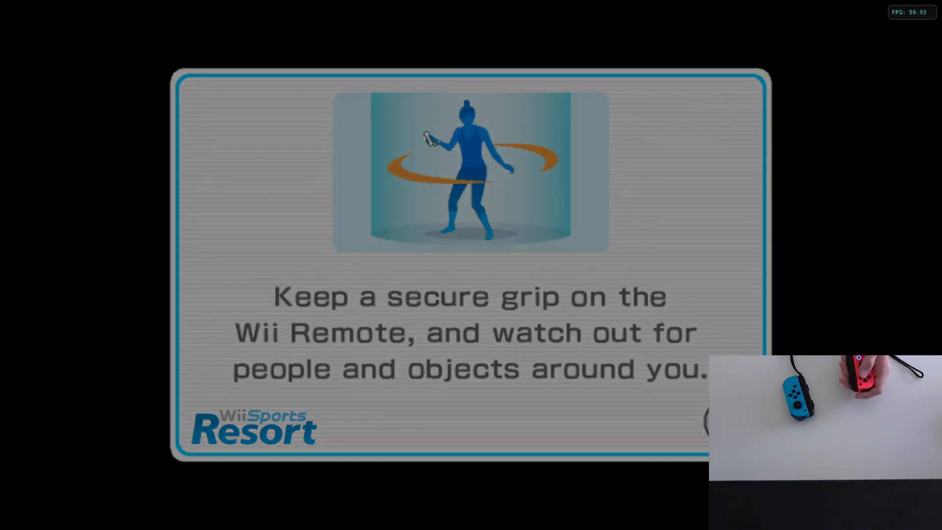
key("a")
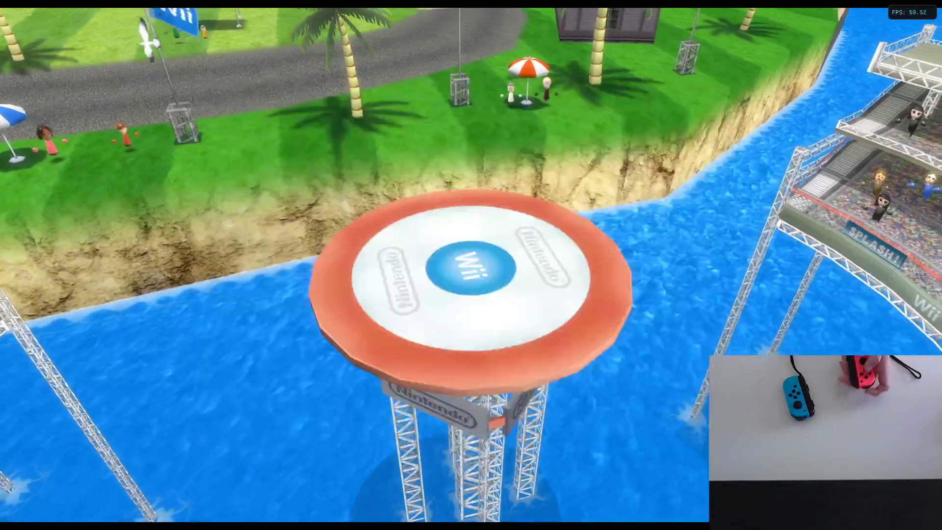